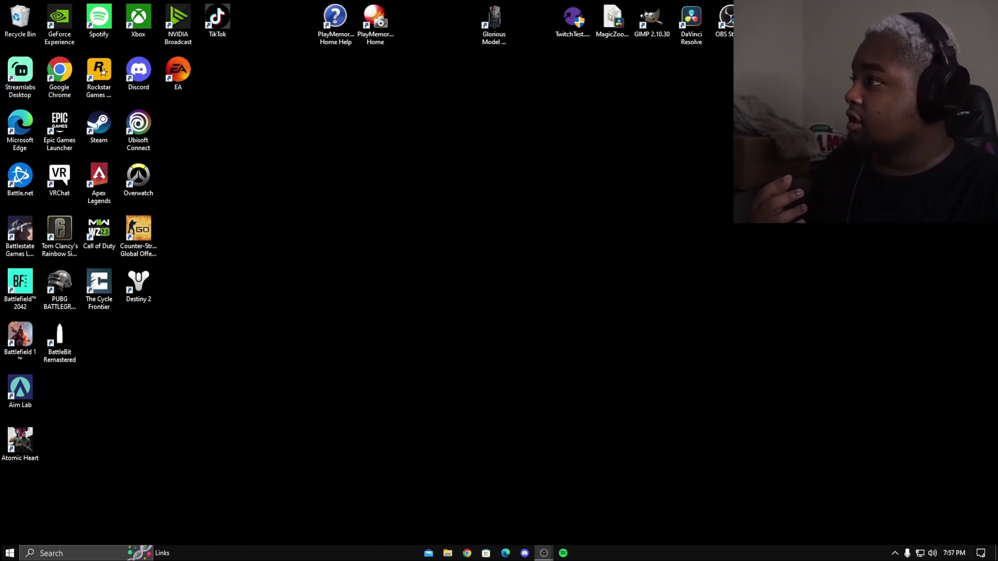
Step: Bring up OBS Studio and go to its Video settings
left_click(543, 553)
left_click_drag(405, 117, 632, 29)
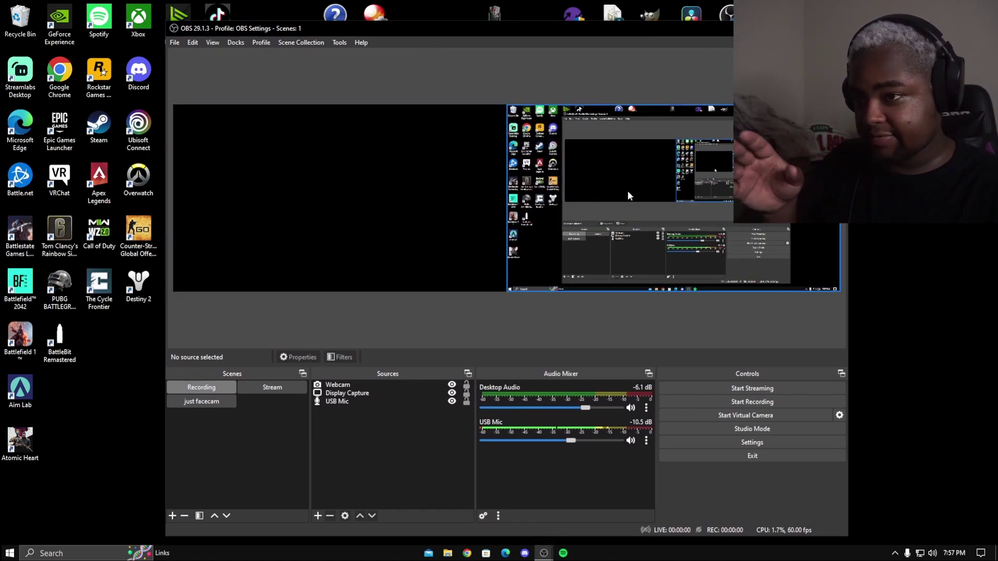
left_click(718, 441)
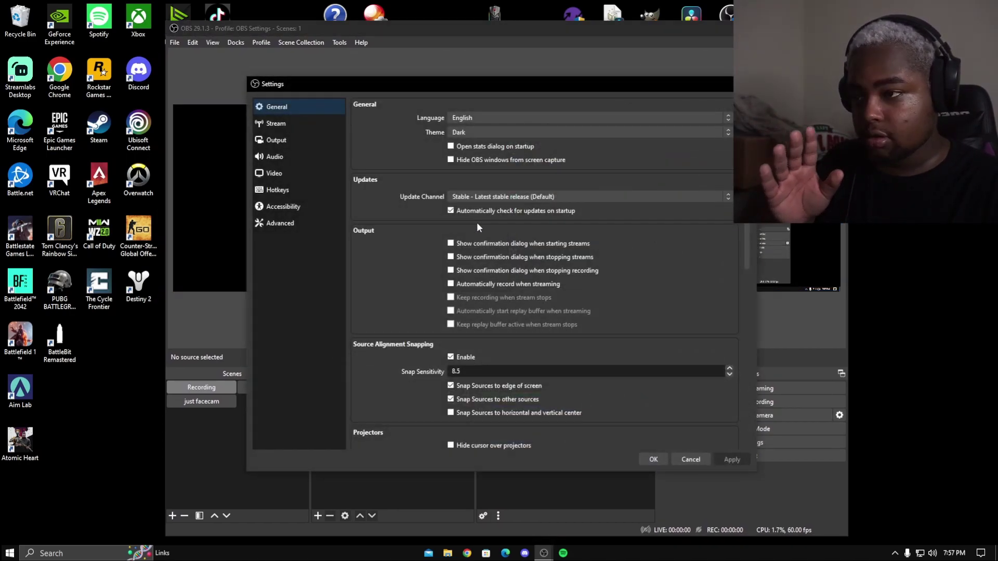
left_click(277, 172)
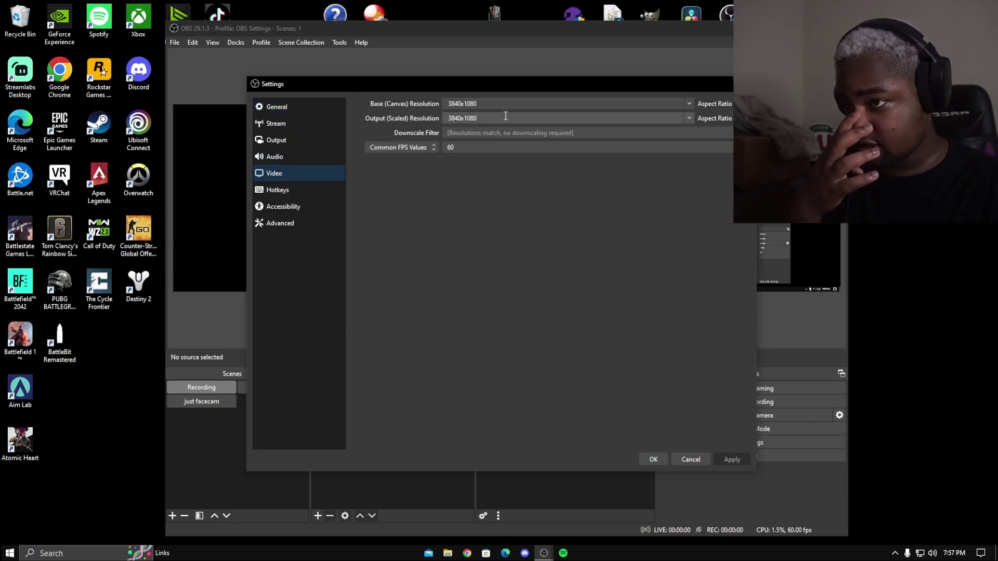
Step: Check the 3840x1080 canvas and output resolutions, then cancel without changes
left_click(460, 103)
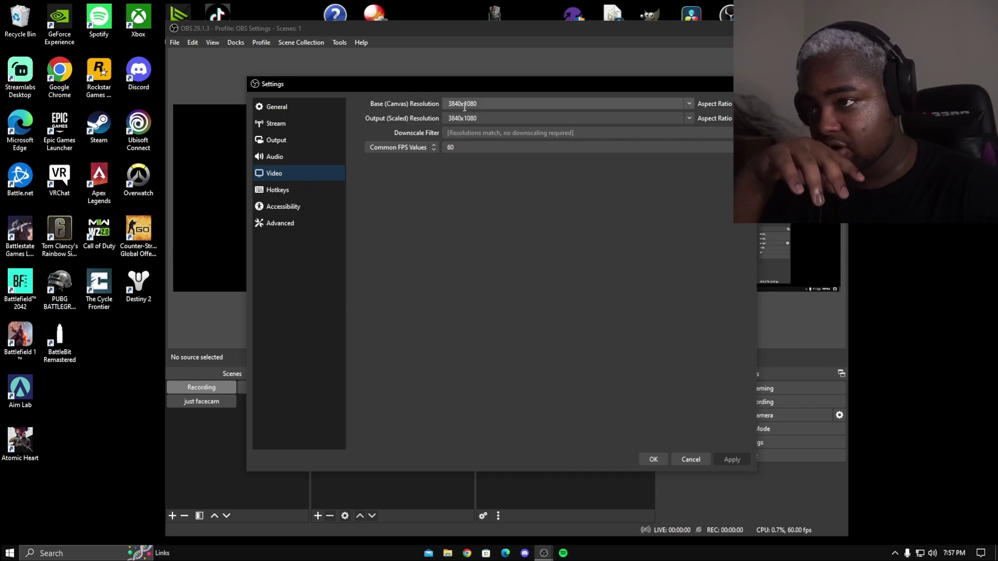
left_click(468, 117)
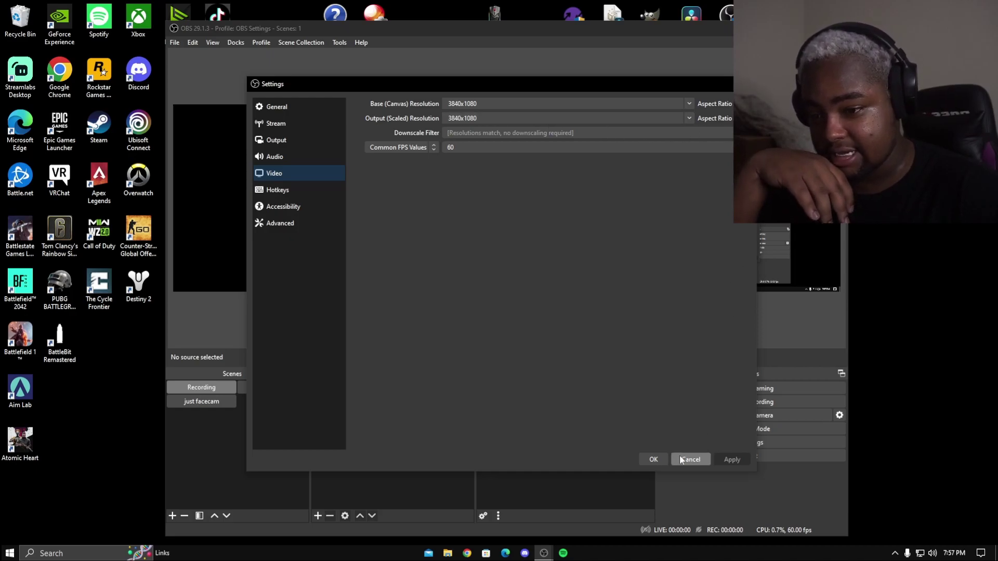
left_click(659, 459)
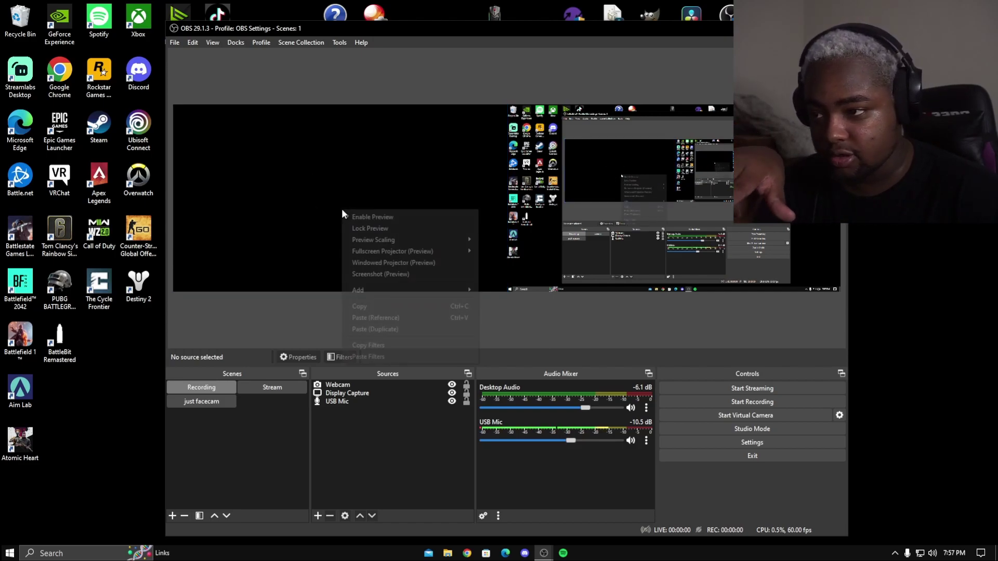
Step: Show the Webcam source's Transform options in the preview, dismiss them, and move the OBS window lower
right_click(342, 208)
left_click(322, 247)
right_click(338, 207)
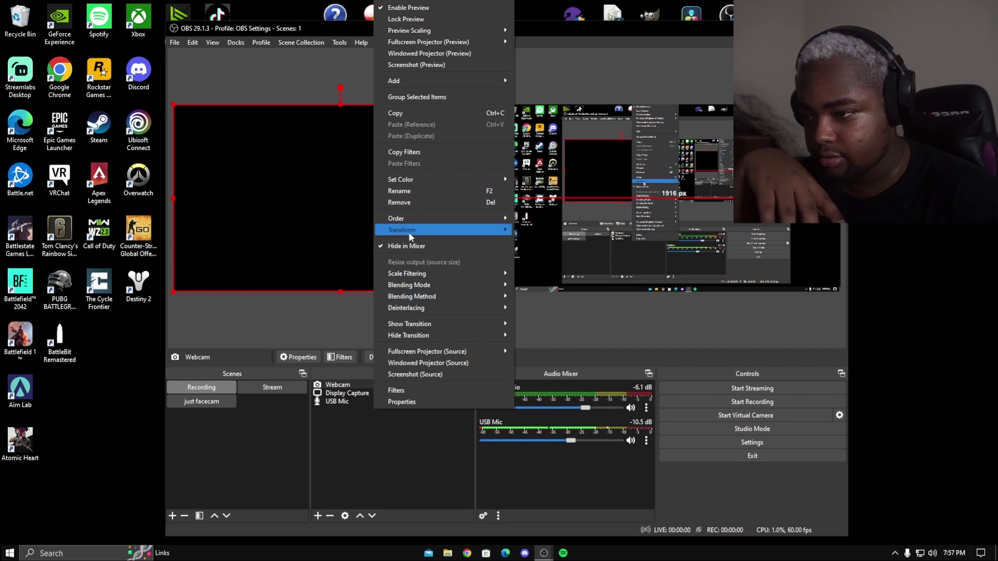
left_click(320, 321)
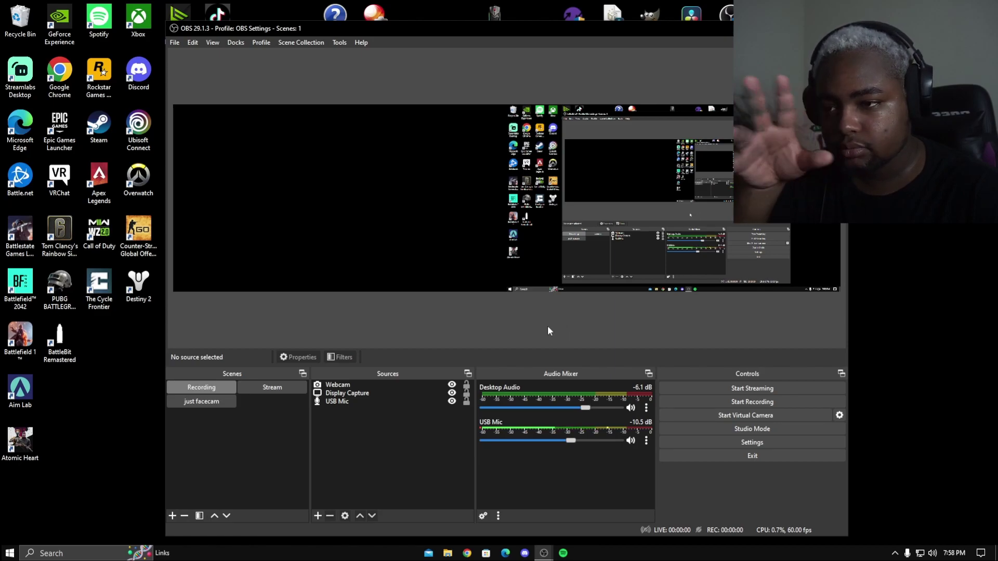
left_click_drag(681, 29, 673, 52)
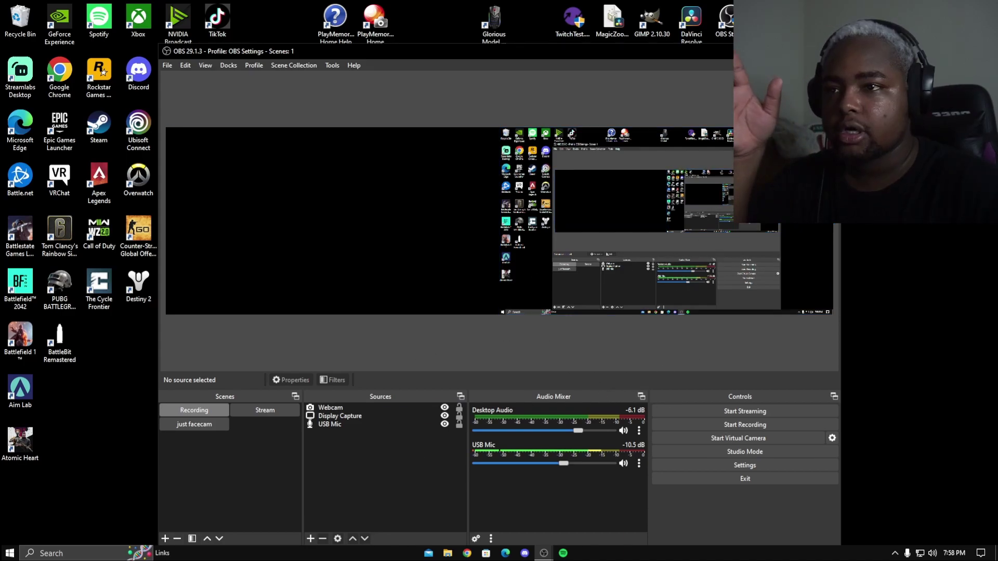
Step: Import DEPART.mkv into the media pool and drop it onto a new timeline
left_click(693, 20)
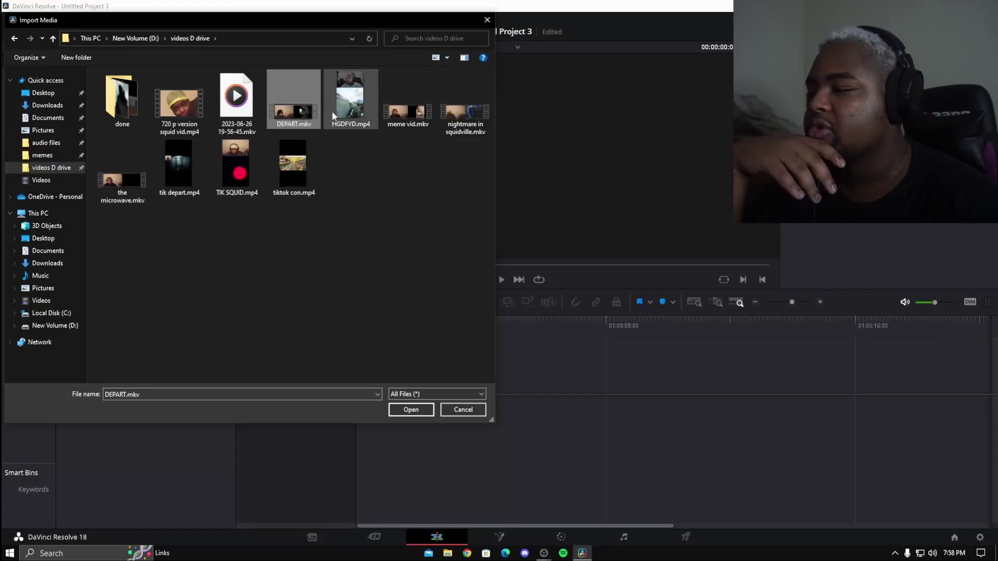
left_click(410, 410)
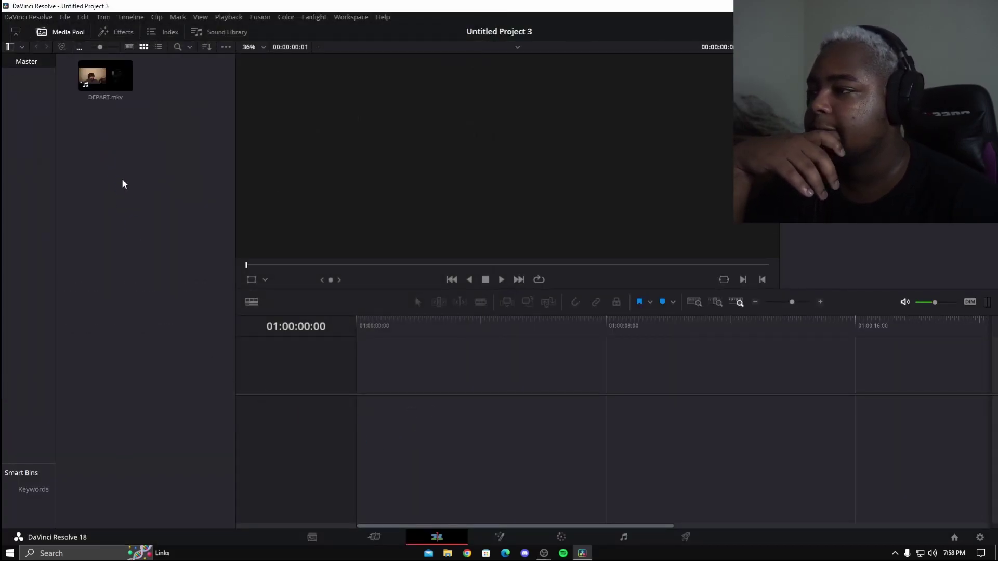
left_click(109, 82)
left_click_drag(109, 82, 366, 381)
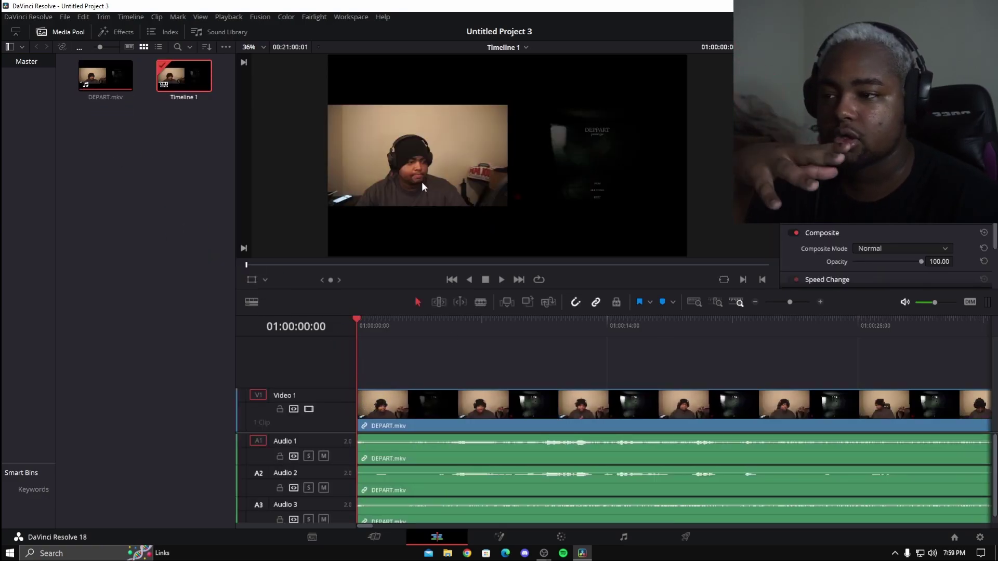
Step: Delete the Audio 1 clip and remove the empty Audio 1 track
left_click(530, 452)
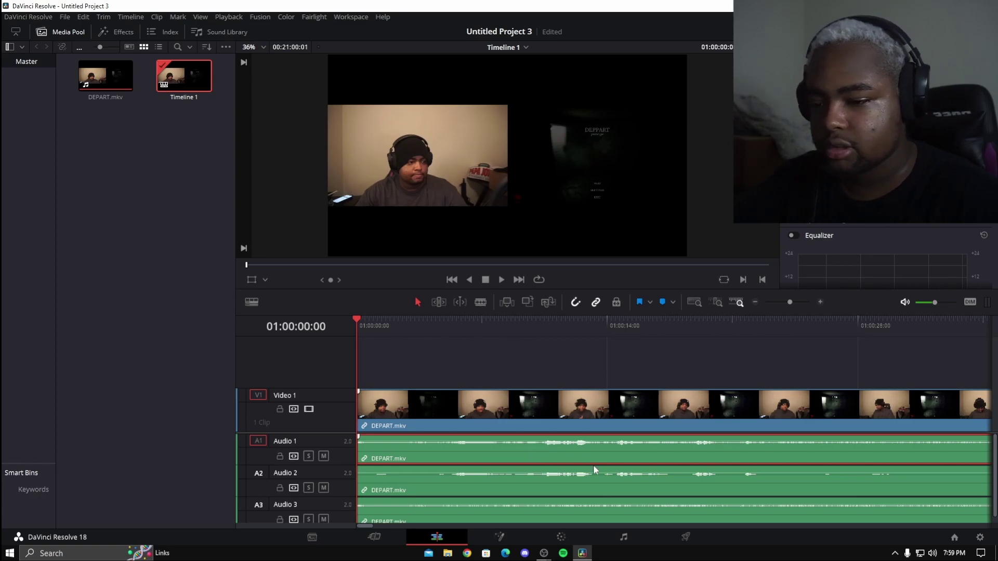
key("Delete")
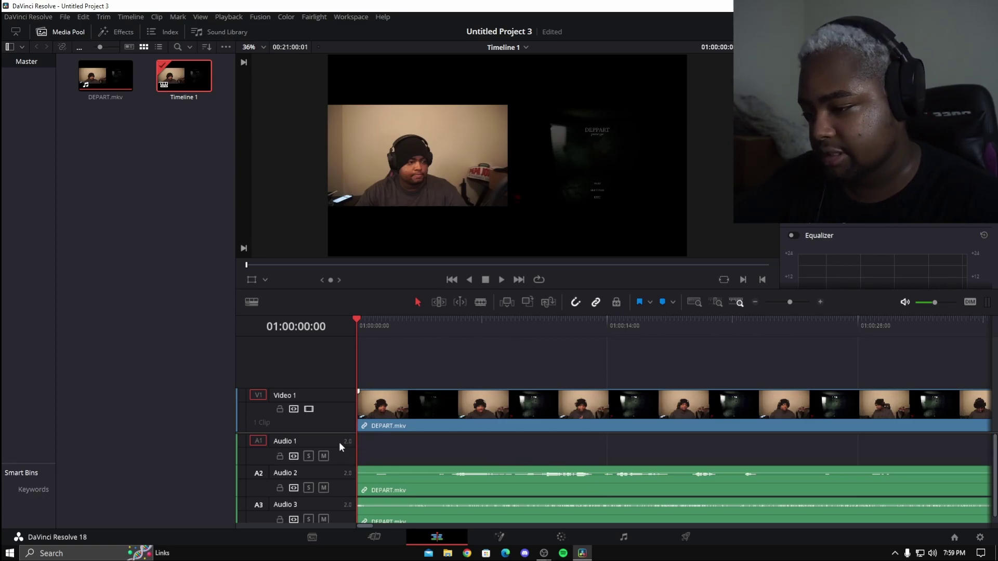
right_click(339, 443)
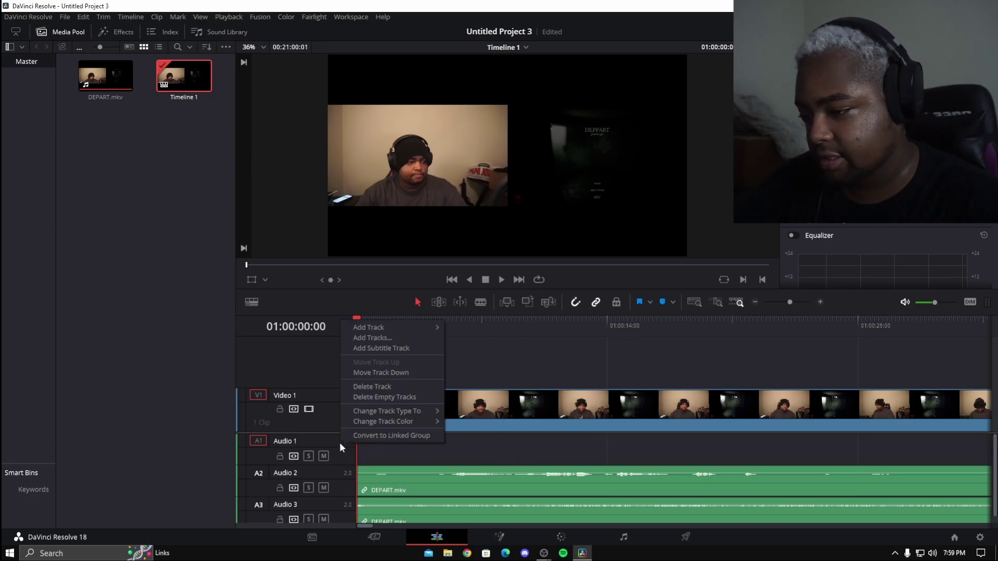
left_click(379, 388)
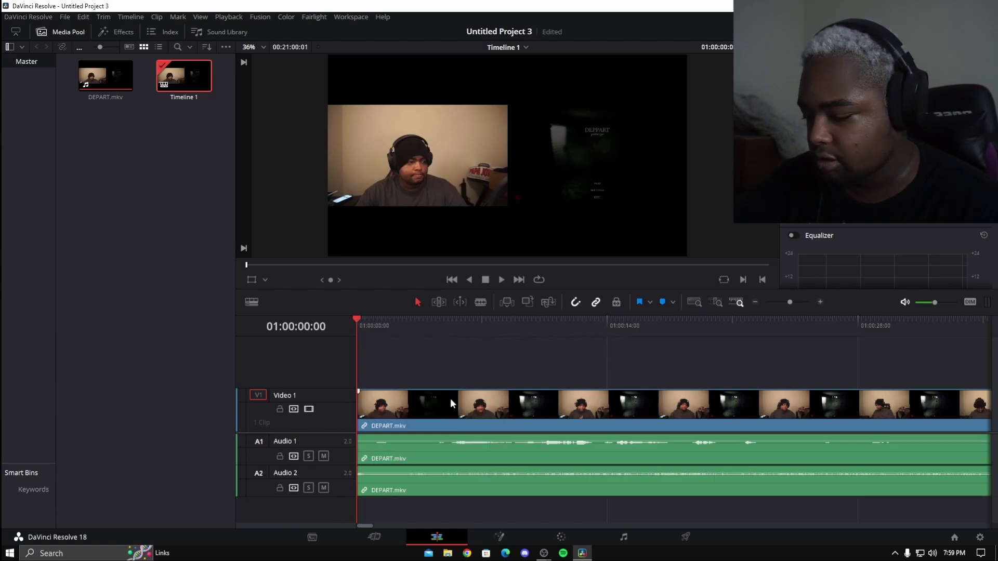
Step: Alt-drag a duplicate of DEPART.mkv onto a new Video 2 track and select it
left_click(468, 407)
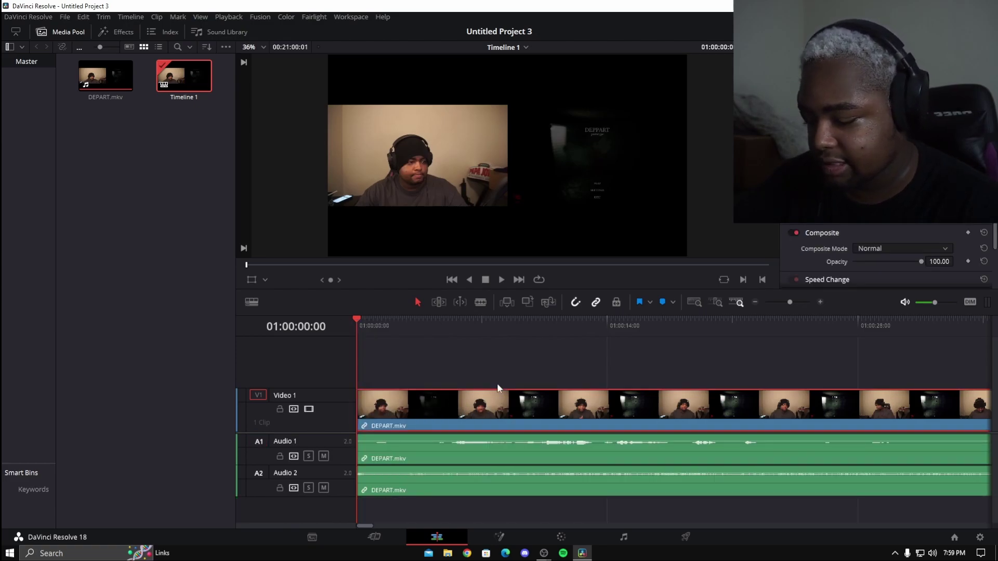
left_click_drag(506, 403, 480, 366, "alt")
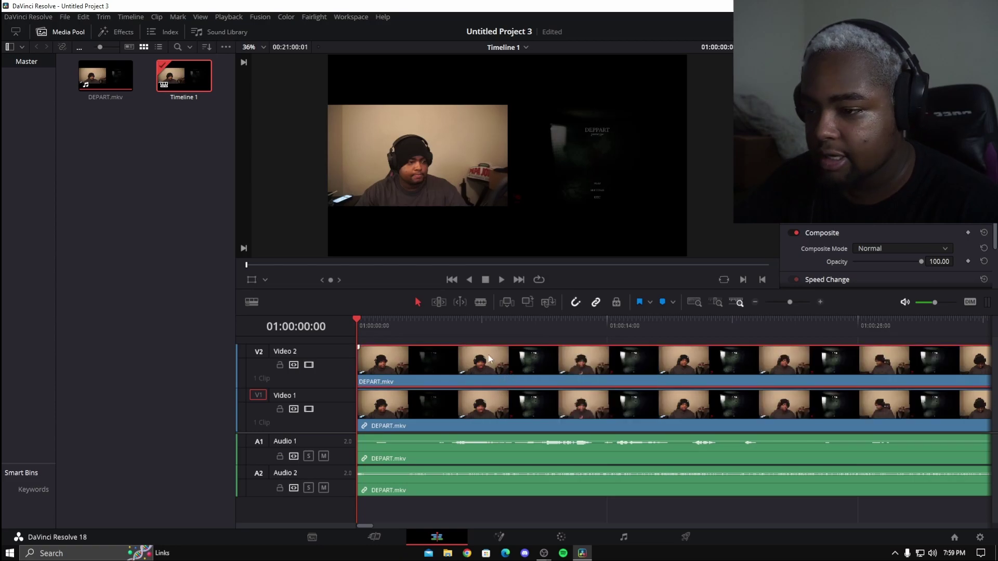
left_click(493, 366)
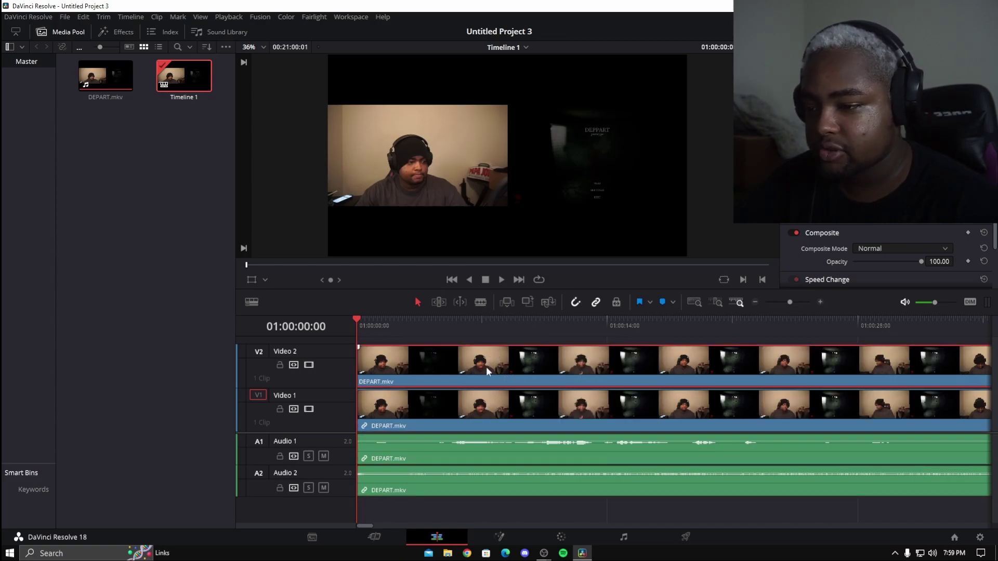
Step: With the Transform overlay, shrink the Video 2 copy to the facecam area
left_click(264, 281)
left_click(285, 311)
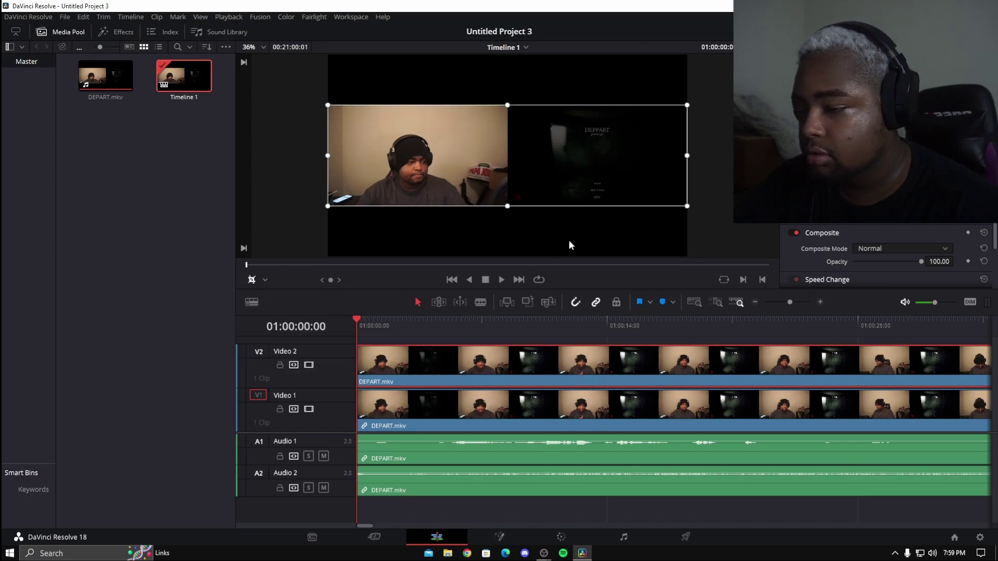
left_click_drag(687, 159, 503, 173)
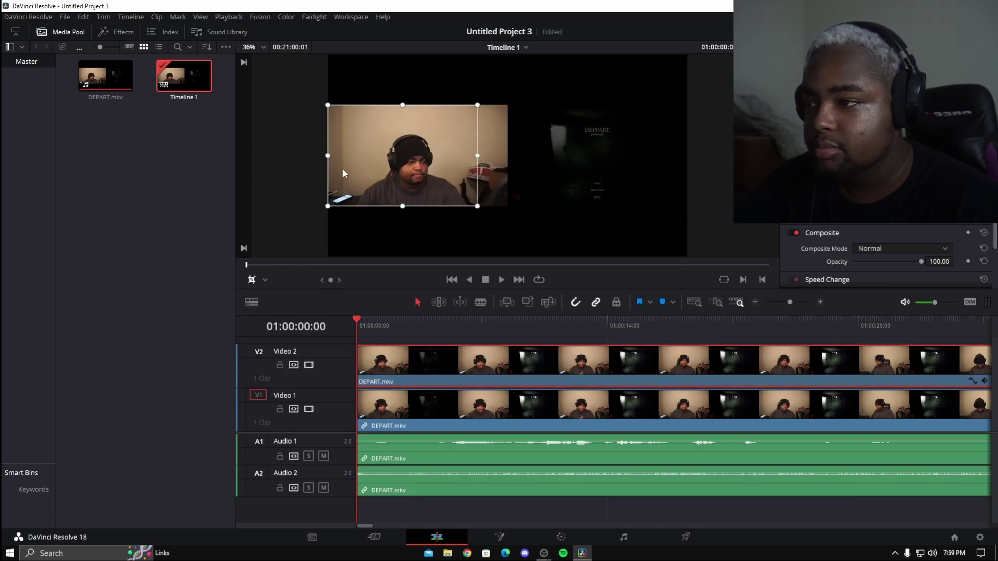
Step: Move the facecam copy to the frame's top-left corner and enlarge the viewer
left_click(264, 280)
left_click(281, 365)
mouse_move(433, 178)
left_mouse_down()
mouse_move(442, 156)
mouse_move(424, 130)
left_mouse_up()
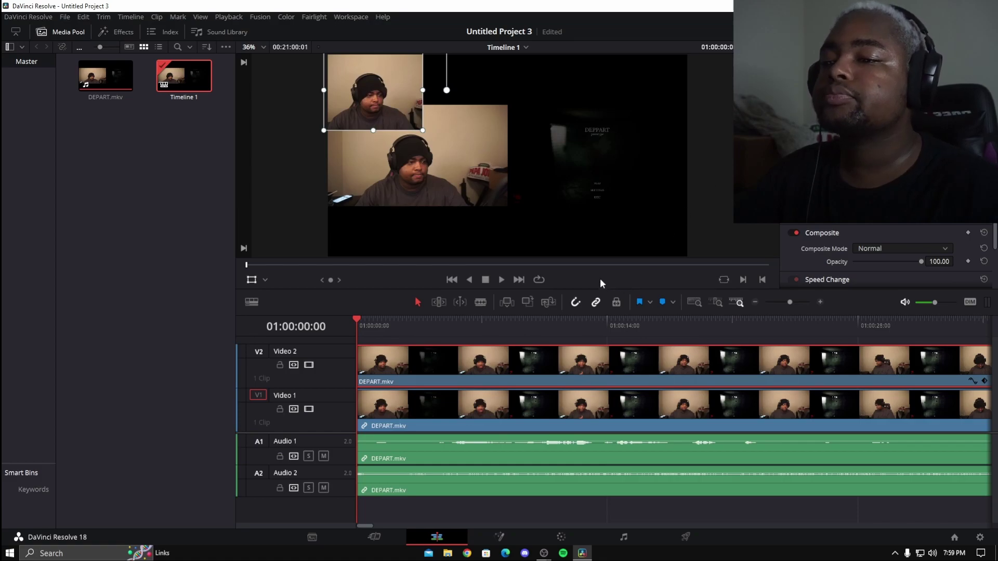
left_click_drag(596, 288, 595, 305)
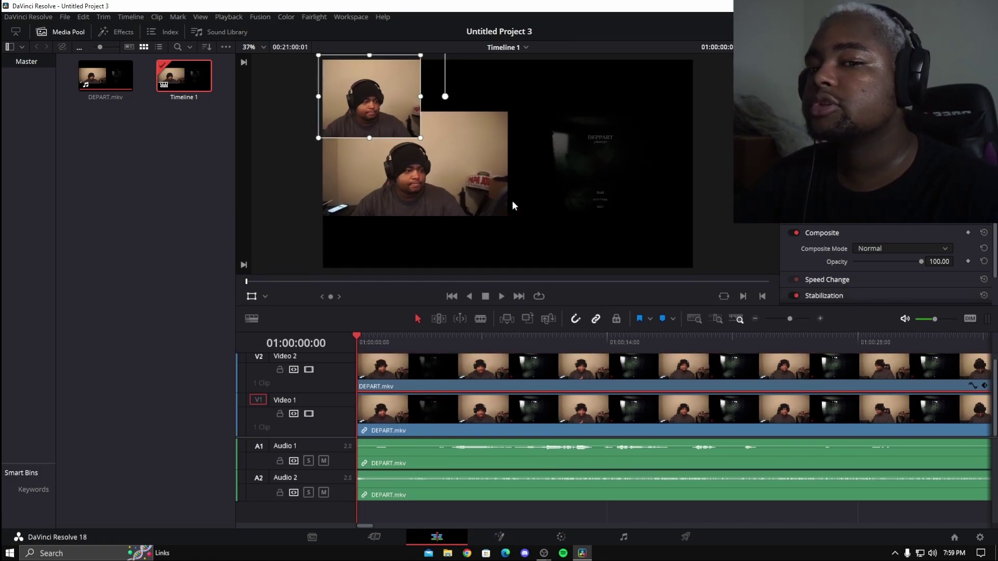
Step: Crop the facecam portion off the left of the Video 1 copy
left_click(515, 413)
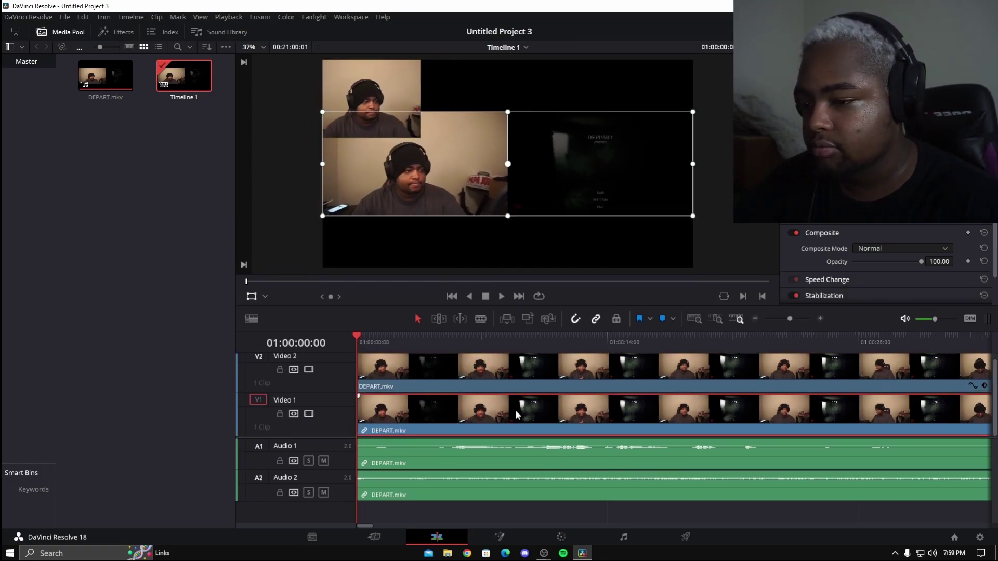
left_click(265, 297)
left_click(268, 322)
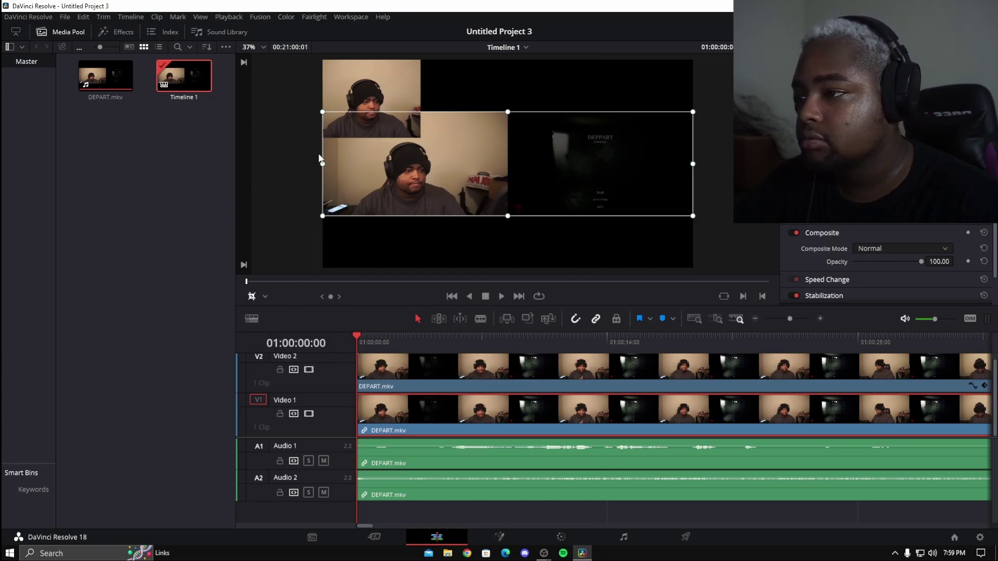
left_click_drag(322, 164, 504, 164)
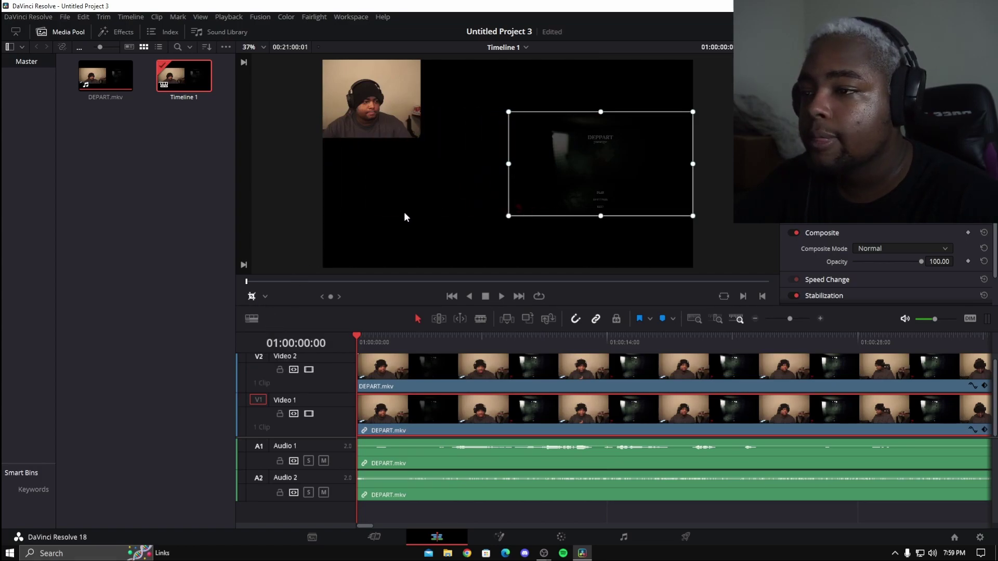
Step: Scale the Video 1 gameplay copy up to fill the frame behind the facecam
left_click(252, 296)
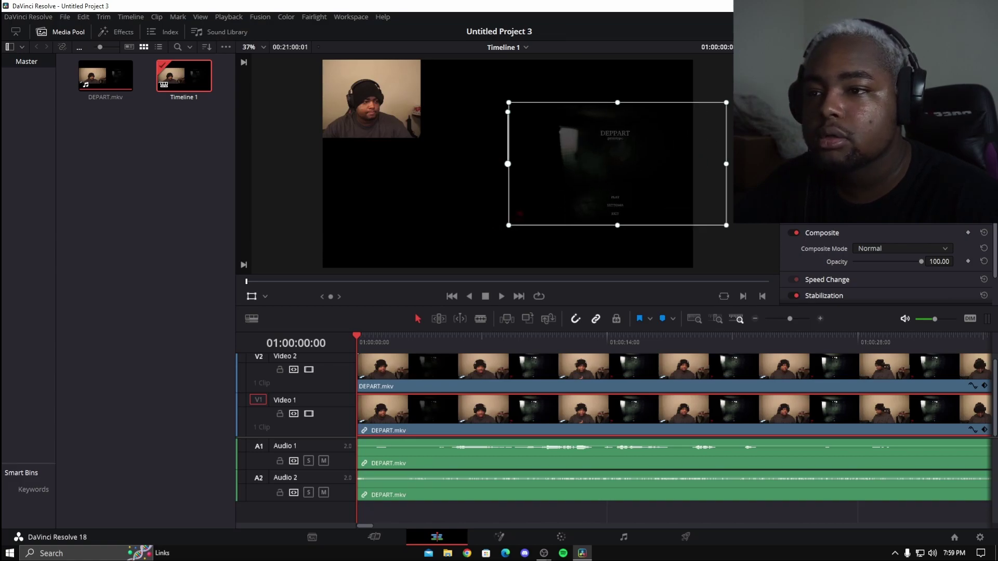
left_click_drag(693, 112, 779, 61)
mouse_move(690, 61)
left_mouse_down()
mouse_move(683, 67)
mouse_move(694, 59)
left_mouse_up()
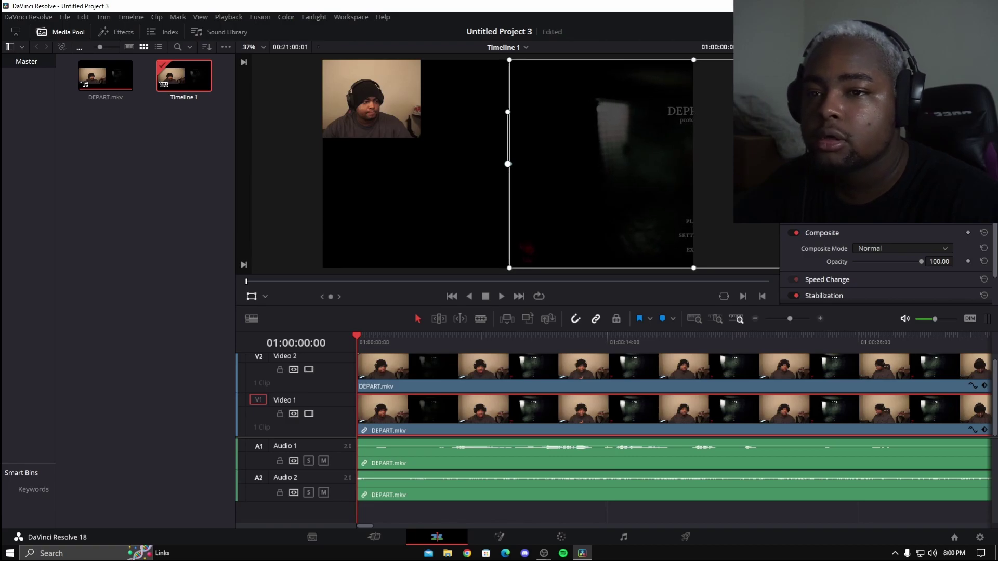
left_click_drag(508, 163, 318, 164)
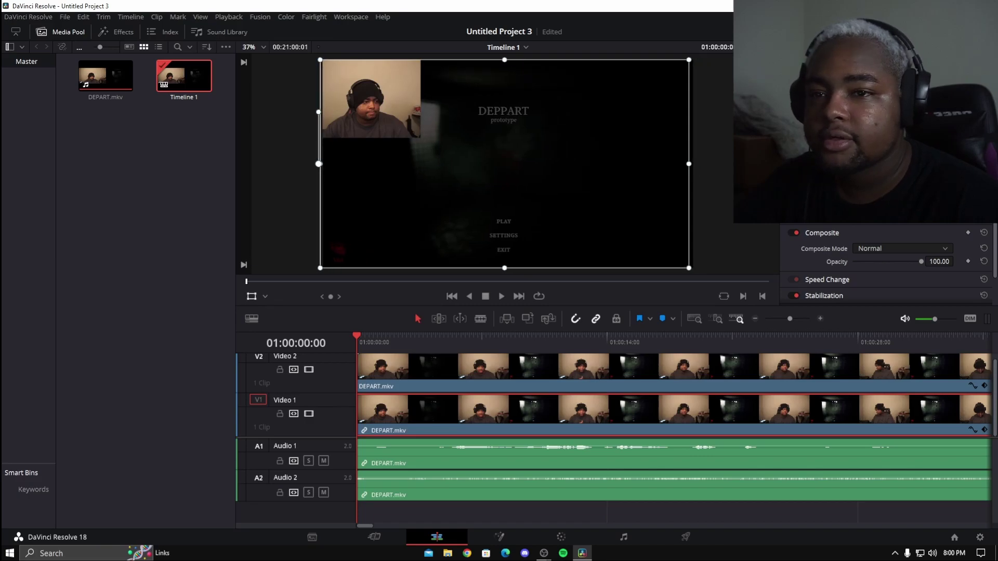
left_click_drag(503, 164, 508, 164)
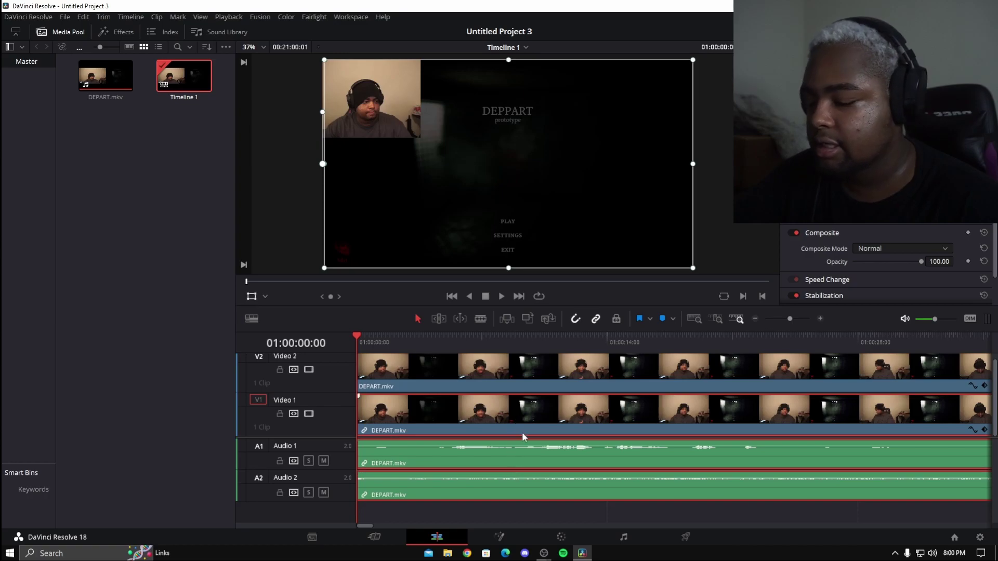
left_click(552, 492)
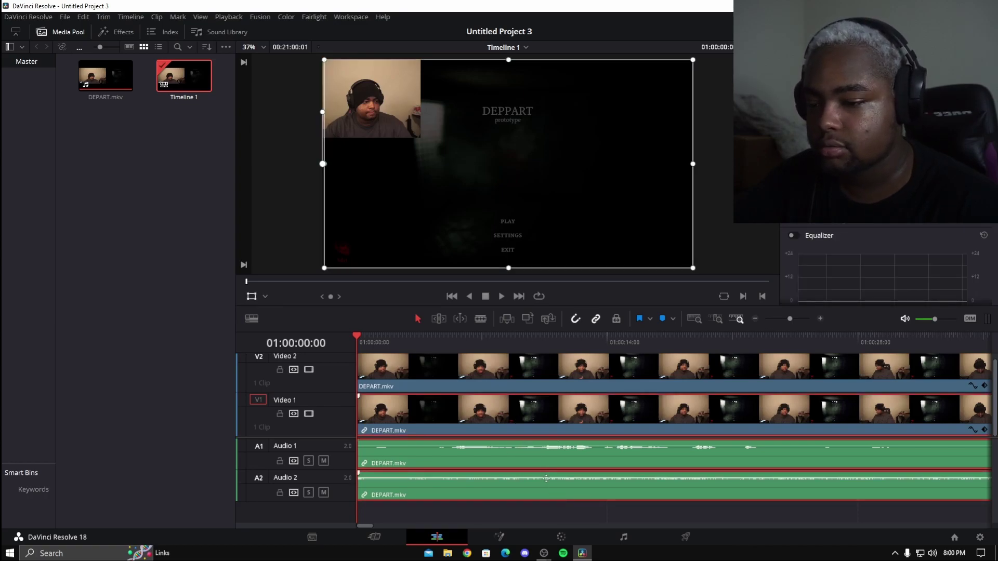
left_click(559, 385)
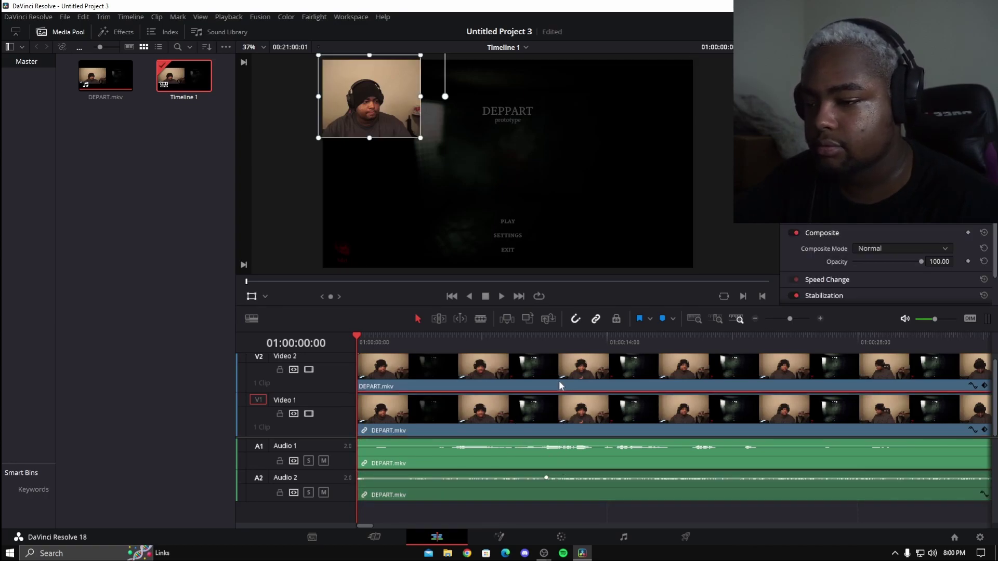
left_click(553, 416)
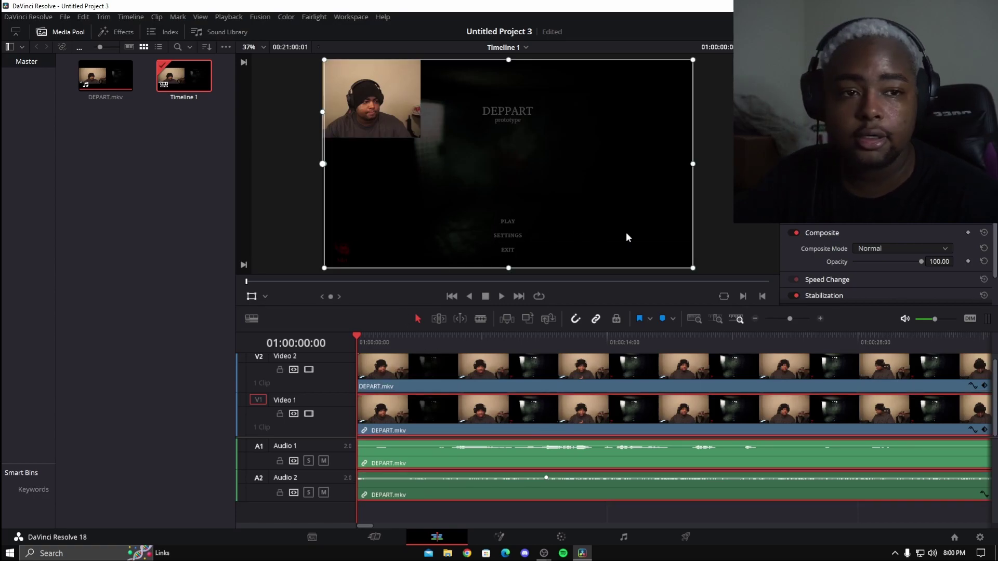